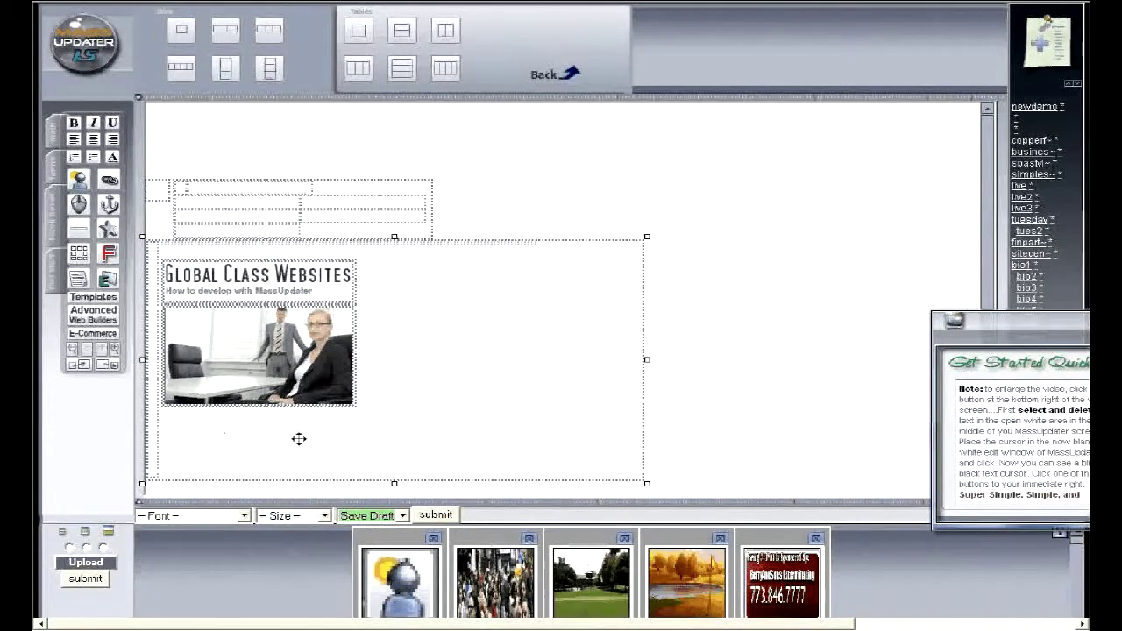
Move an empty div from the spare group into the main layout box, between the Global Class Websites title and the office photo
scroll(409, 401, "down", 3)
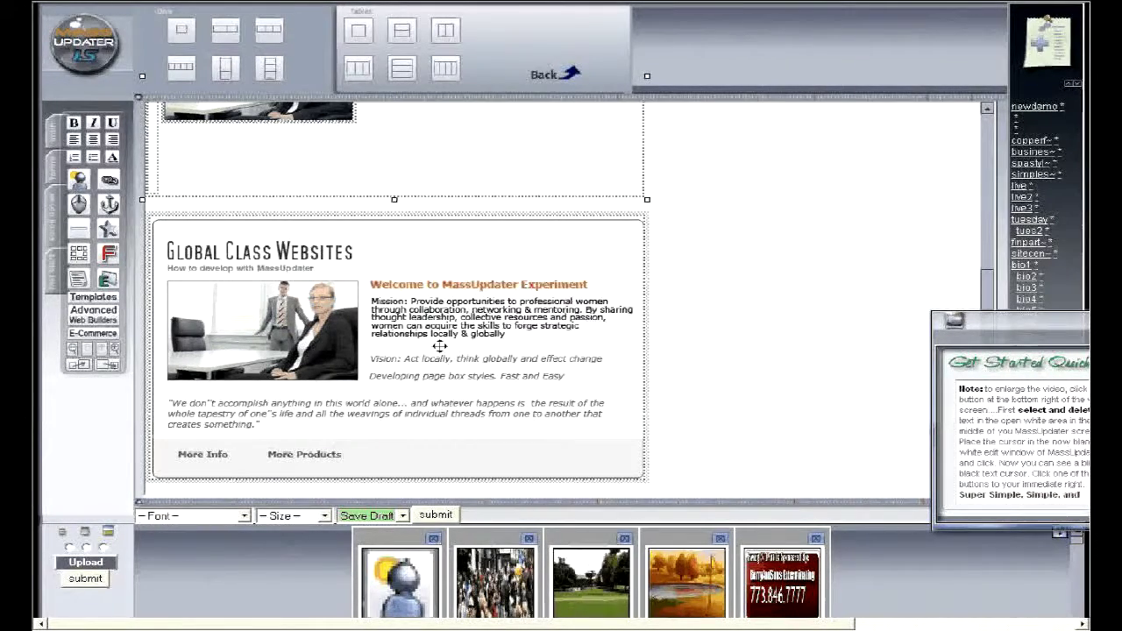
scroll(332, 317, "up", 2)
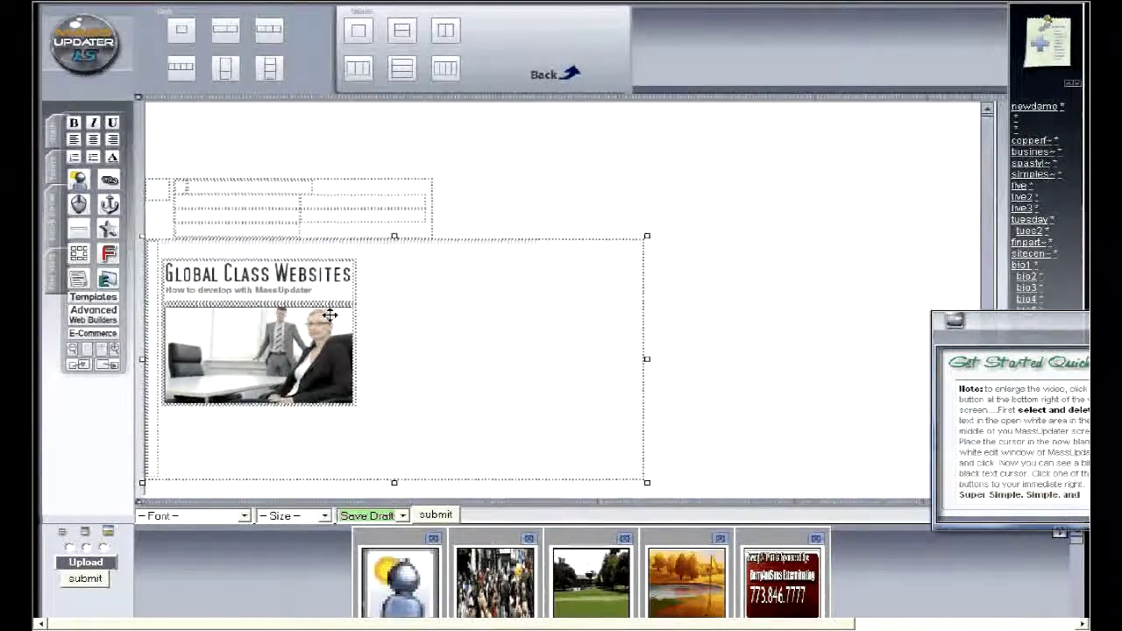
scroll(355, 219, "up", 2)
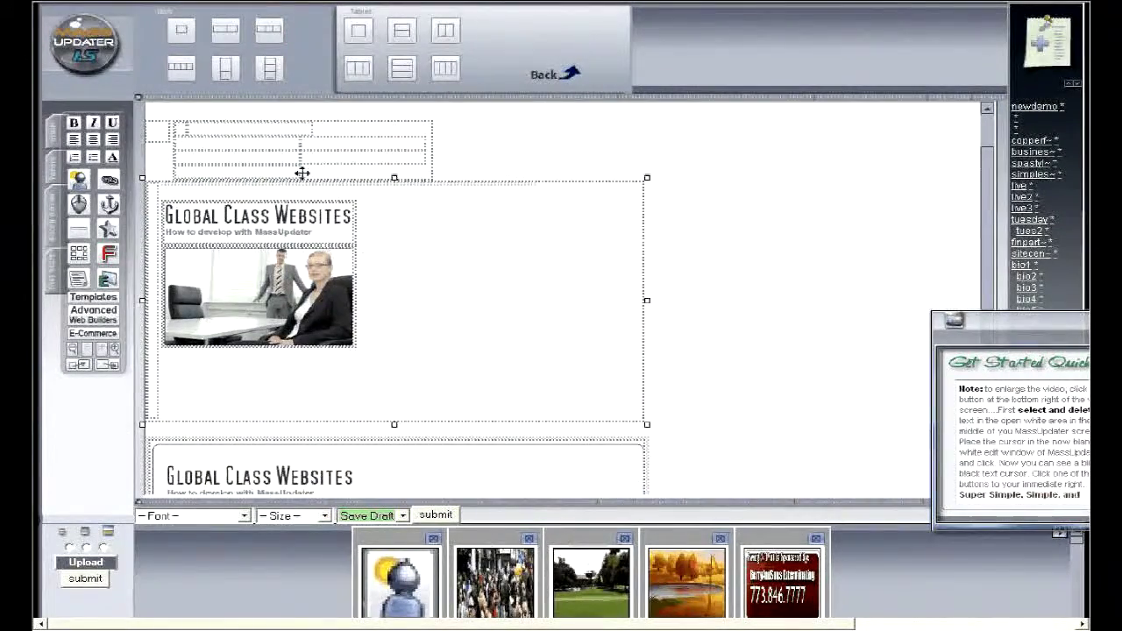
left_click(272, 129)
left_click_drag(258, 131, 366, 216)
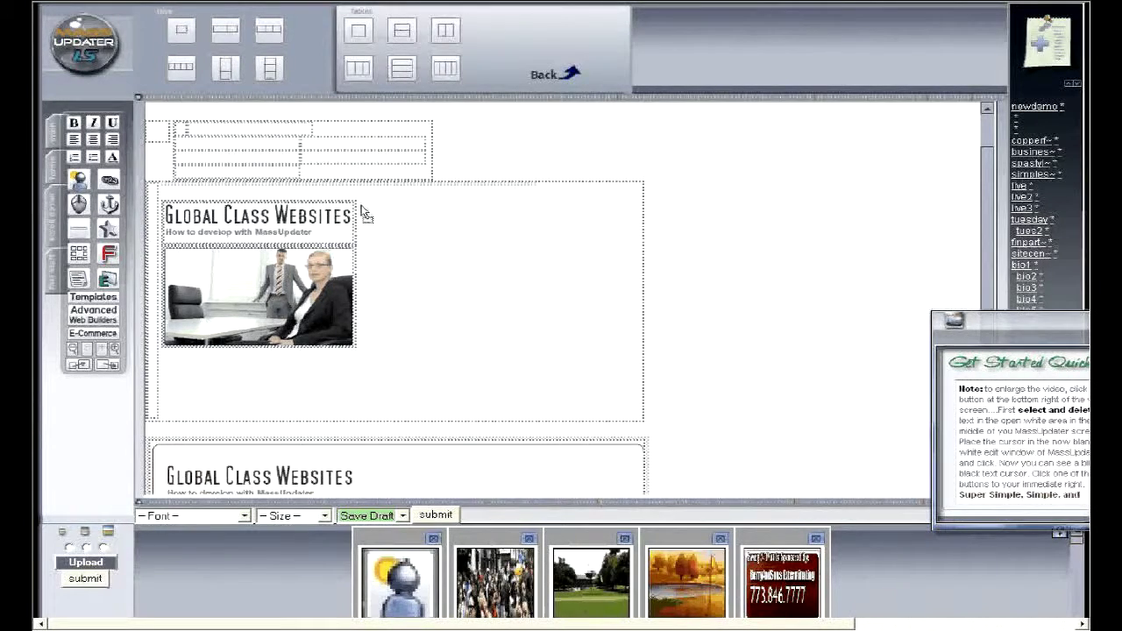
left_click_drag(362, 209, 361, 202)
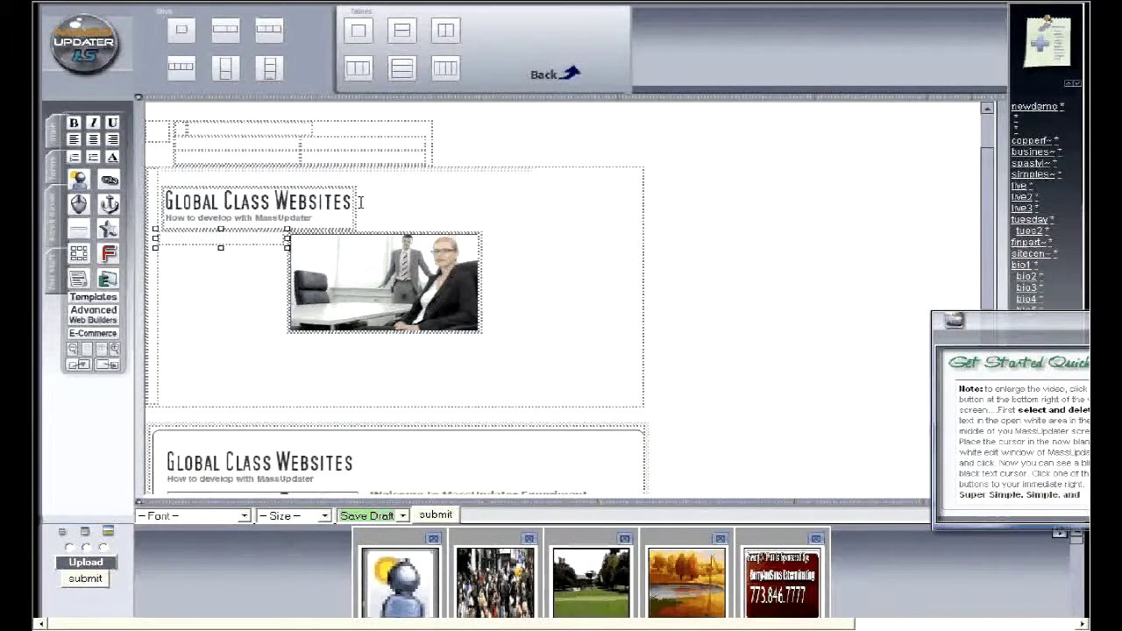
Place the Global Class Websites title and the office photo inside the added div, with the title above the photo
left_click(243, 245)
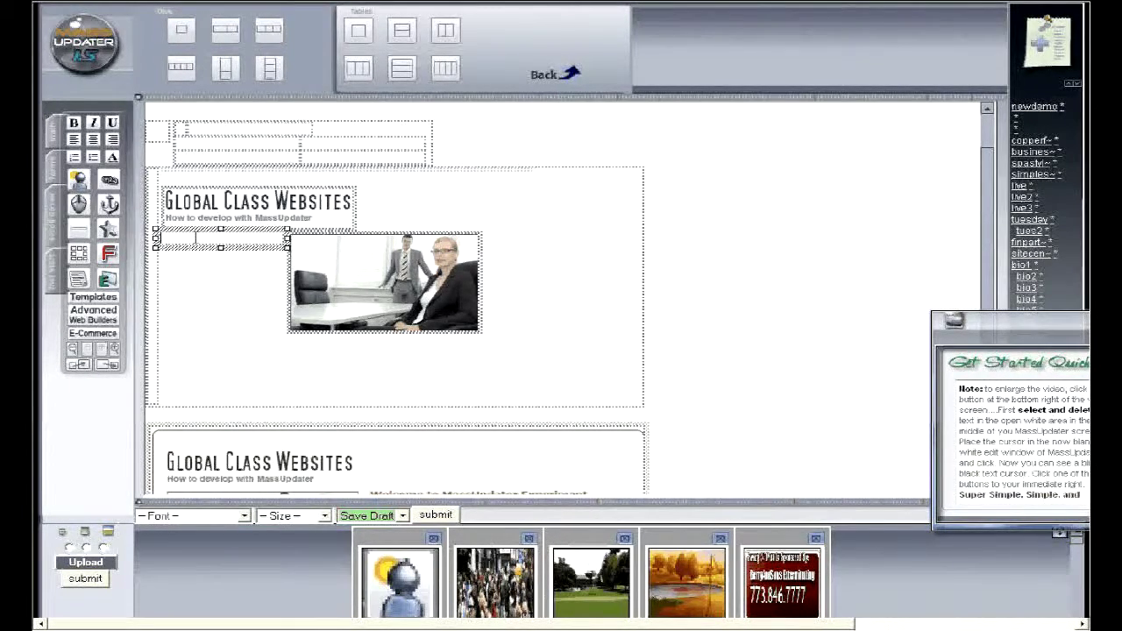
left_click(356, 214)
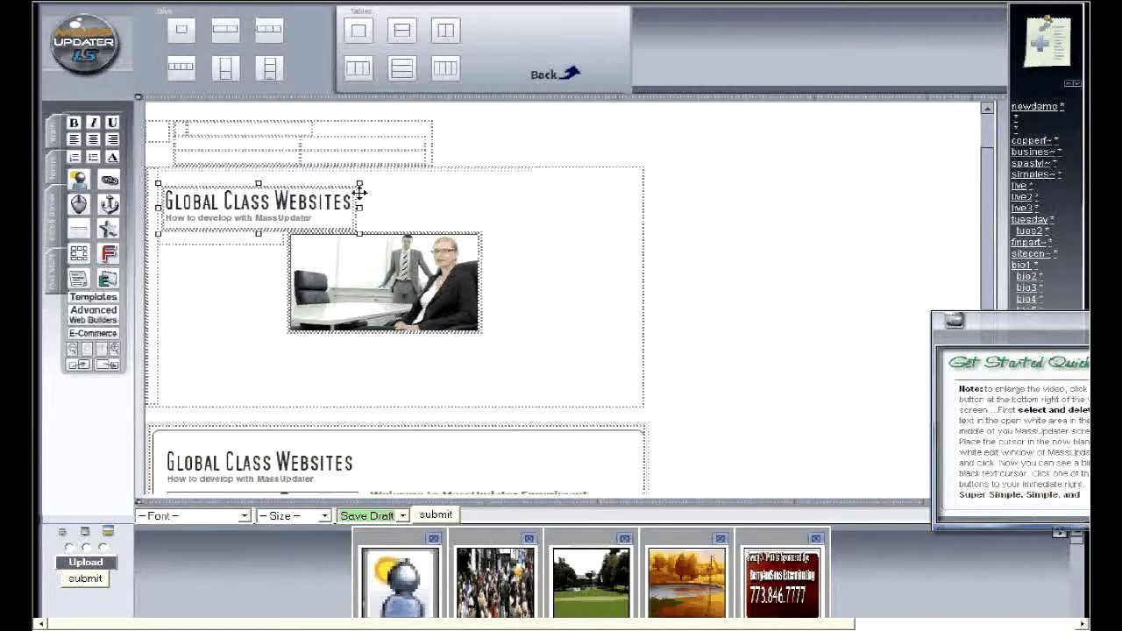
left_click_drag(347, 203, 203, 237)
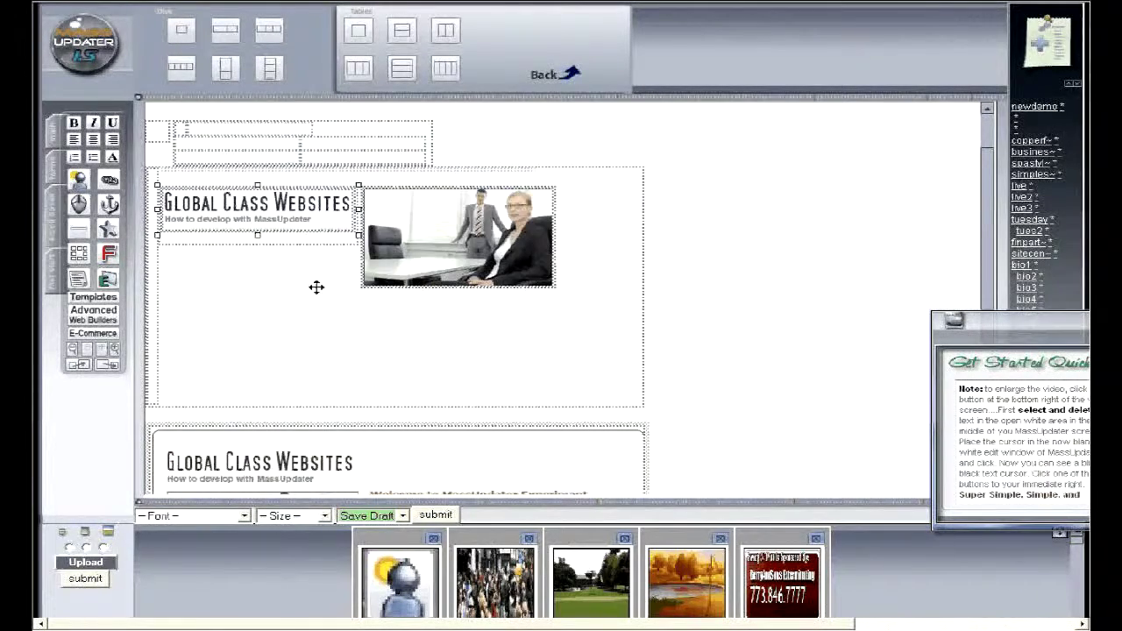
left_click(556, 207)
left_click_drag(556, 206, 219, 254)
left_click(288, 355)
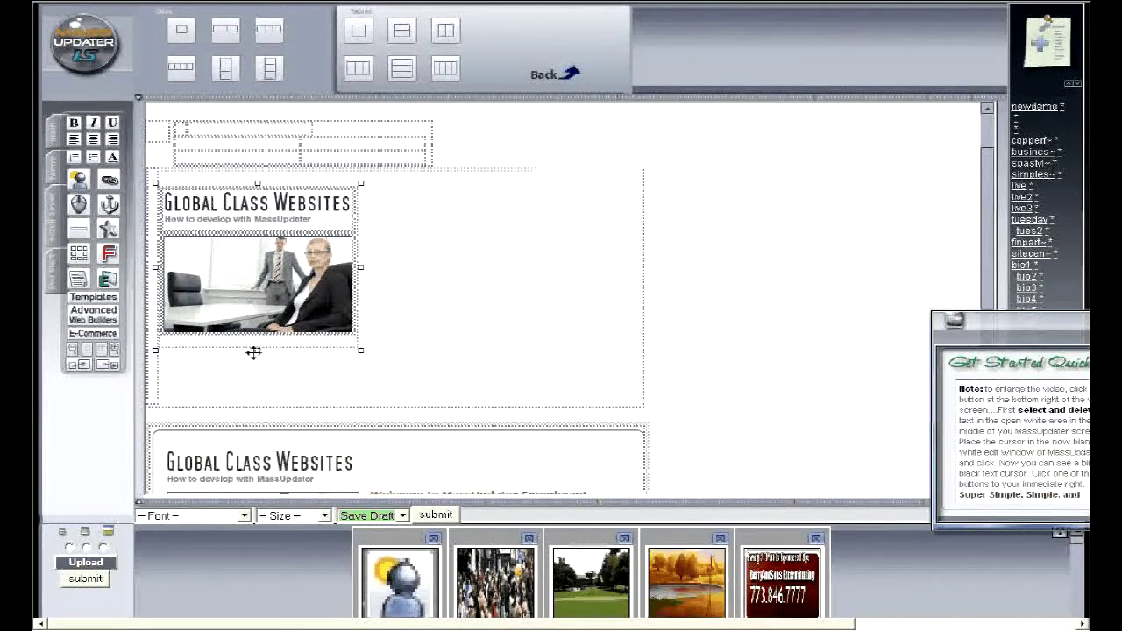
Move another spare div beside the title and photo column, then narrow and empty it to form a thin vertical spacer
left_click(364, 142)
left_click_drag(333, 143, 430, 352)
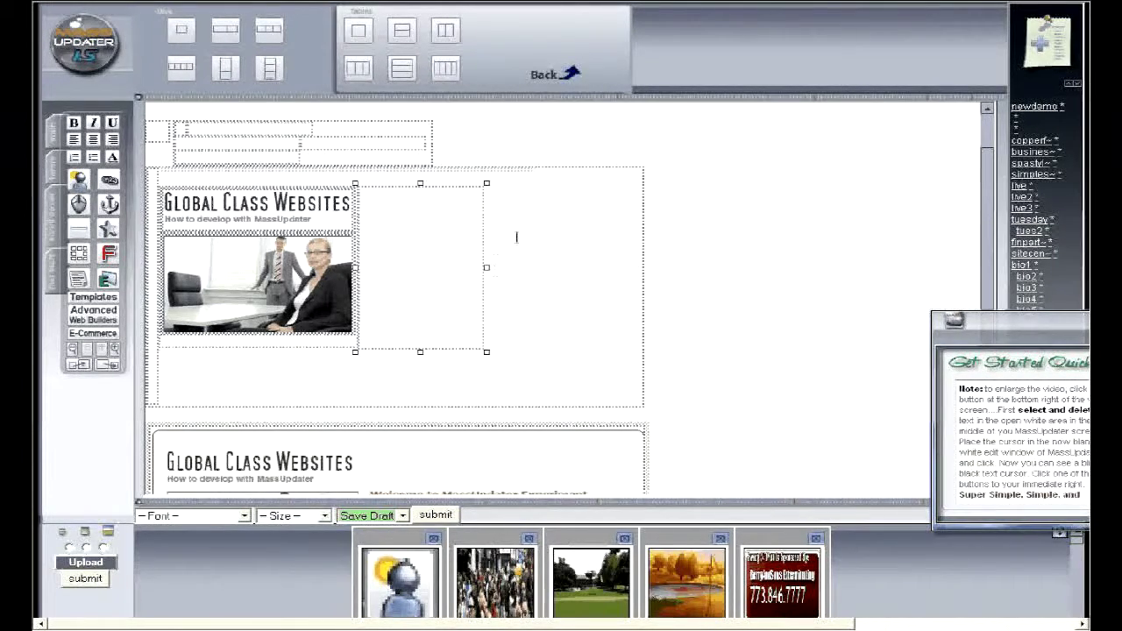
left_click_drag(488, 267, 376, 267)
left_click(363, 223)
key("BackSpace")
key("BackSpace")
key("BackSpace")
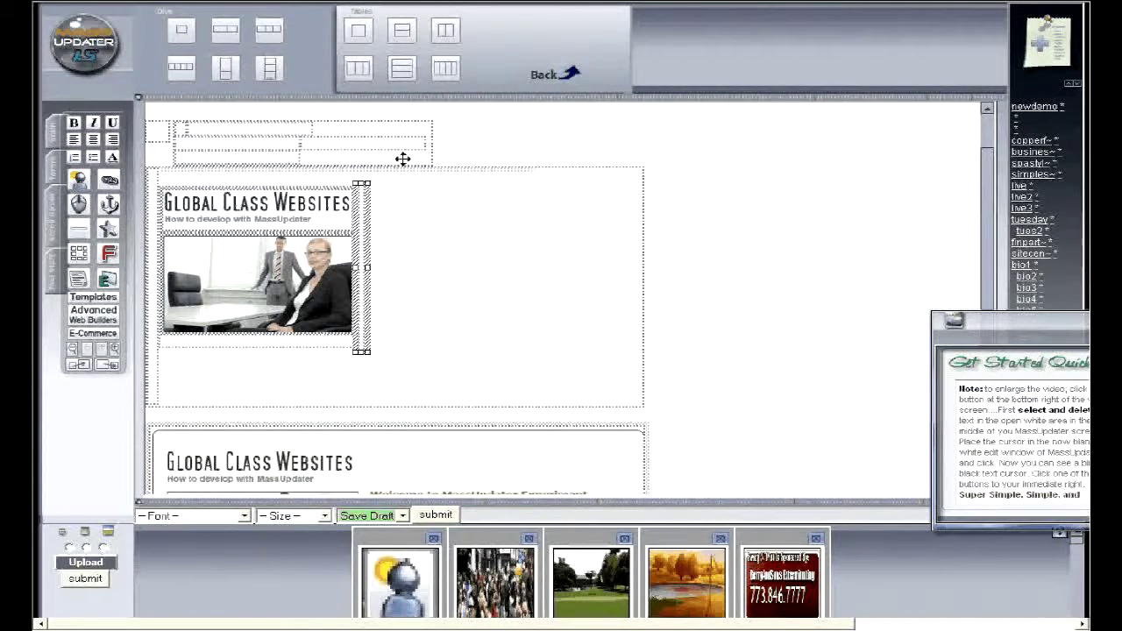
Move a further spare div beside the spacer and widen it to the main box's far edge as the text column
left_click(400, 140)
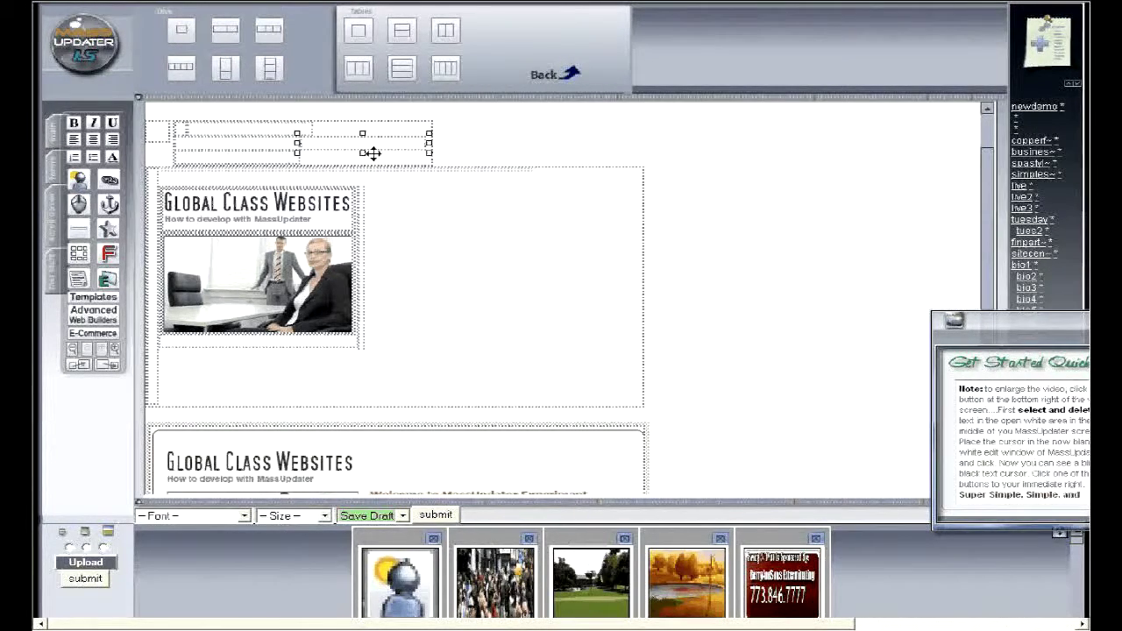
left_click(346, 137)
left_click(401, 243)
left_click_drag(393, 198, 420, 337)
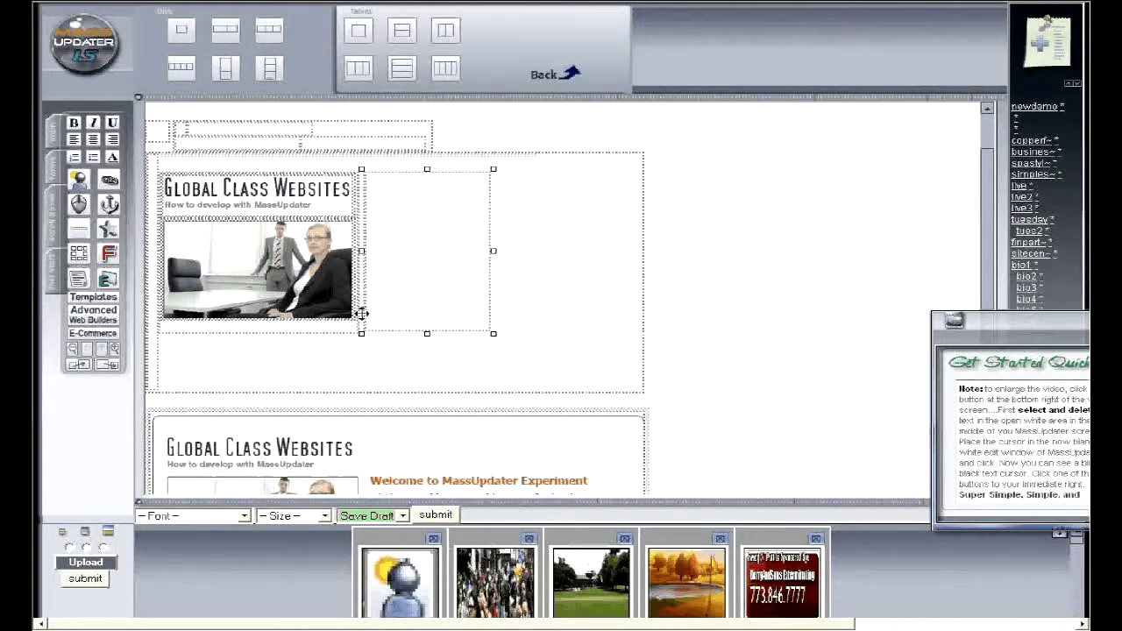
left_click_drag(494, 247, 644, 252)
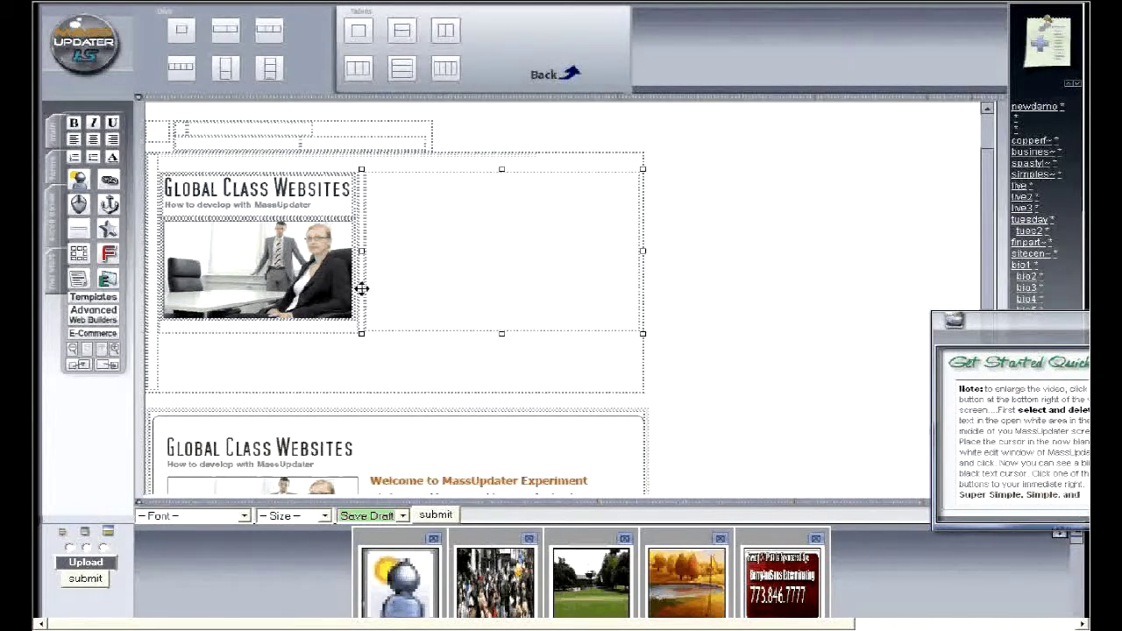
mouse_move(645, 251)
left_mouse_down()
mouse_move(619, 253)
mouse_move(644, 251)
left_mouse_up()
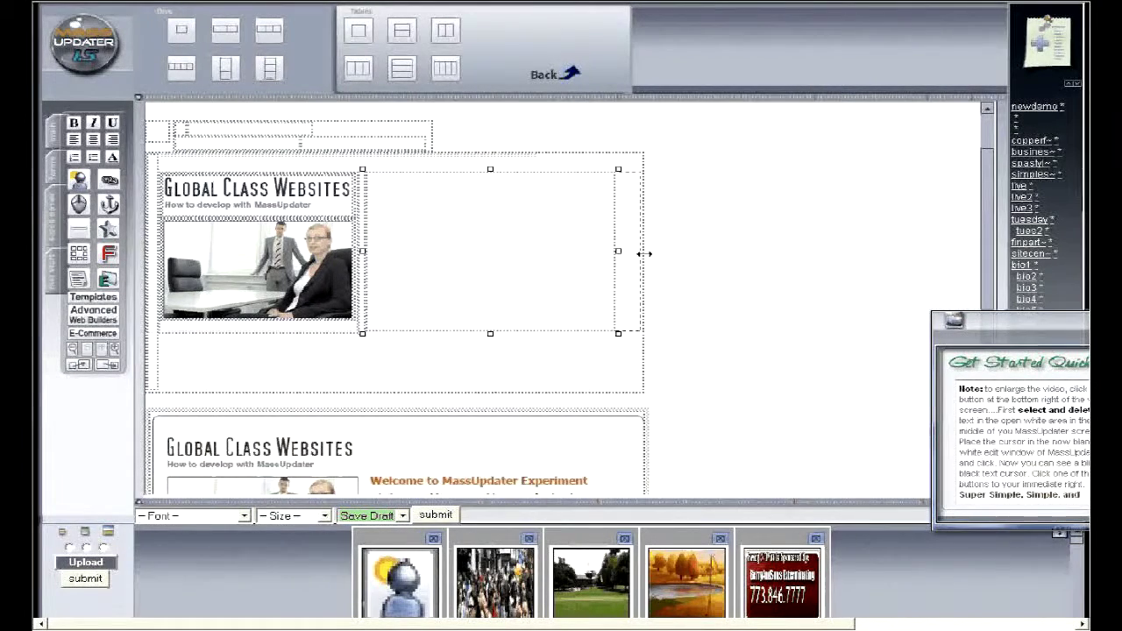
Insert another div group above the layout and move its inner divs into the spare div group
left_click(421, 137)
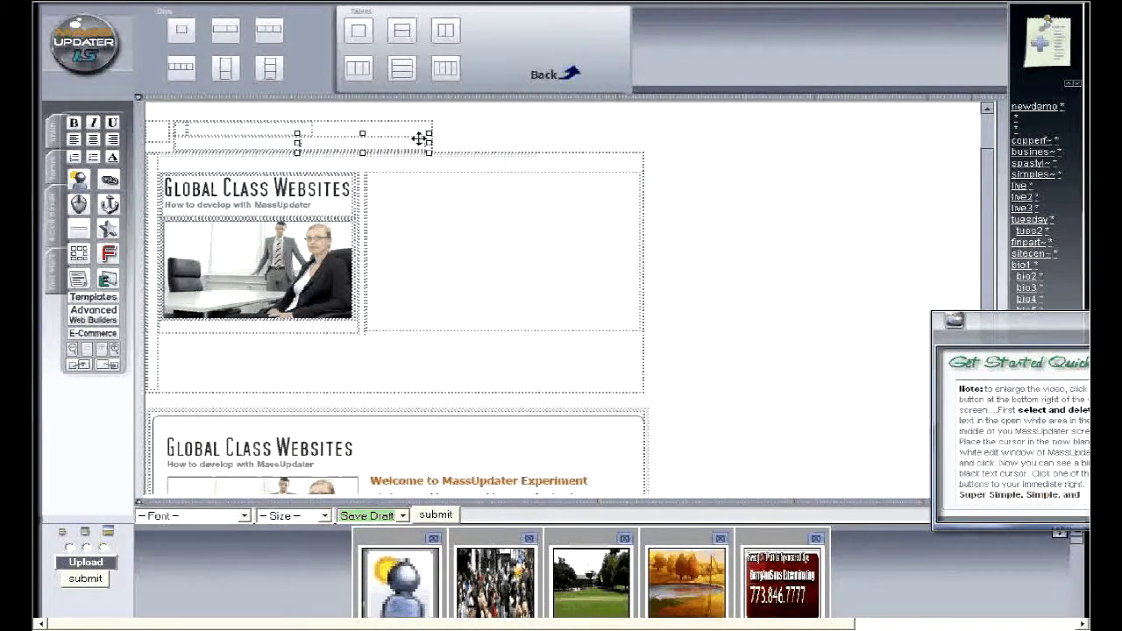
left_click(241, 107)
scroll(241, 107, "up", 1)
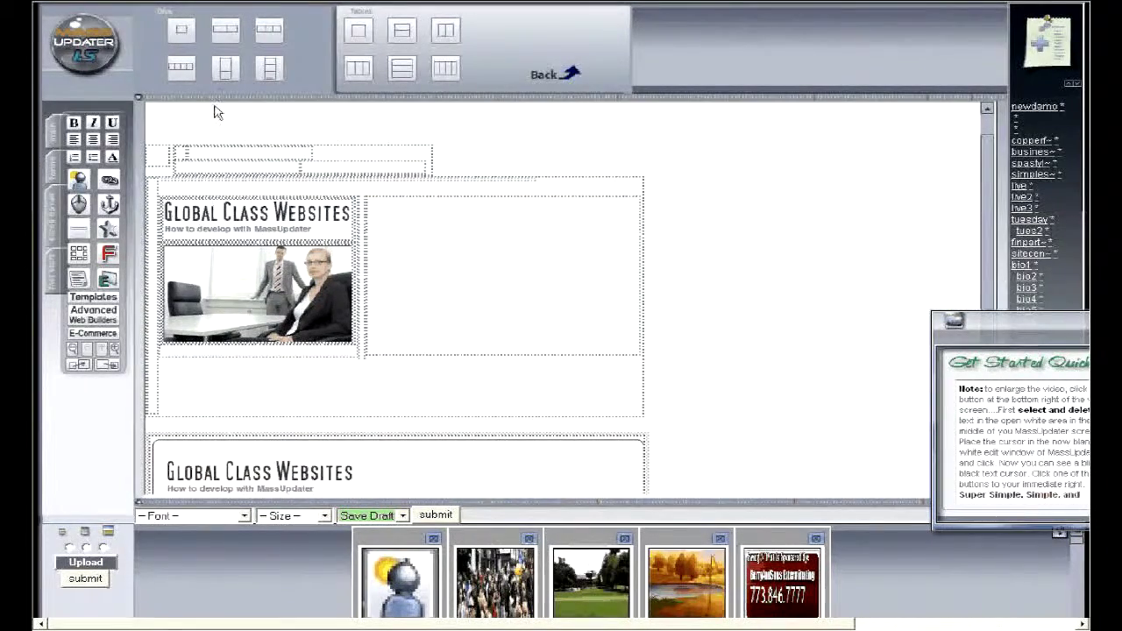
left_click(226, 29)
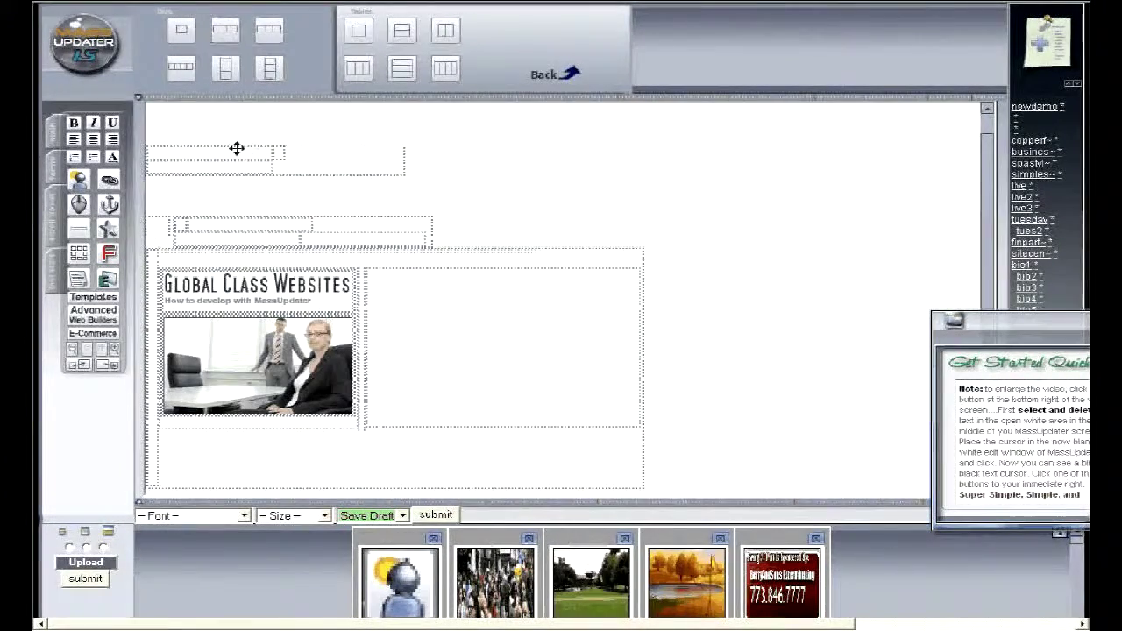
left_click_drag(321, 224, 320, 222)
left_click_drag(270, 154, 332, 213)
left_click(334, 216)
left_click_drag(160, 155, 350, 227)
left_click(320, 156)
Move the emptied outer div beneath the two columns in the main box, then stretch it to full width and increase its height
left_click_drag(319, 156, 386, 445)
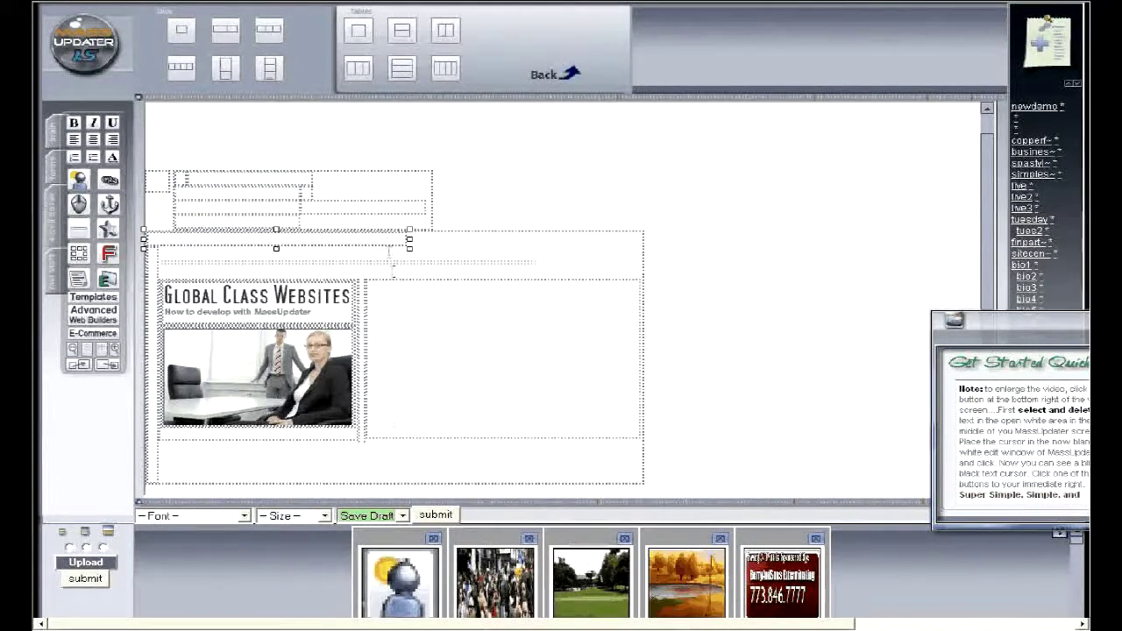
left_click_drag(380, 246, 641, 336)
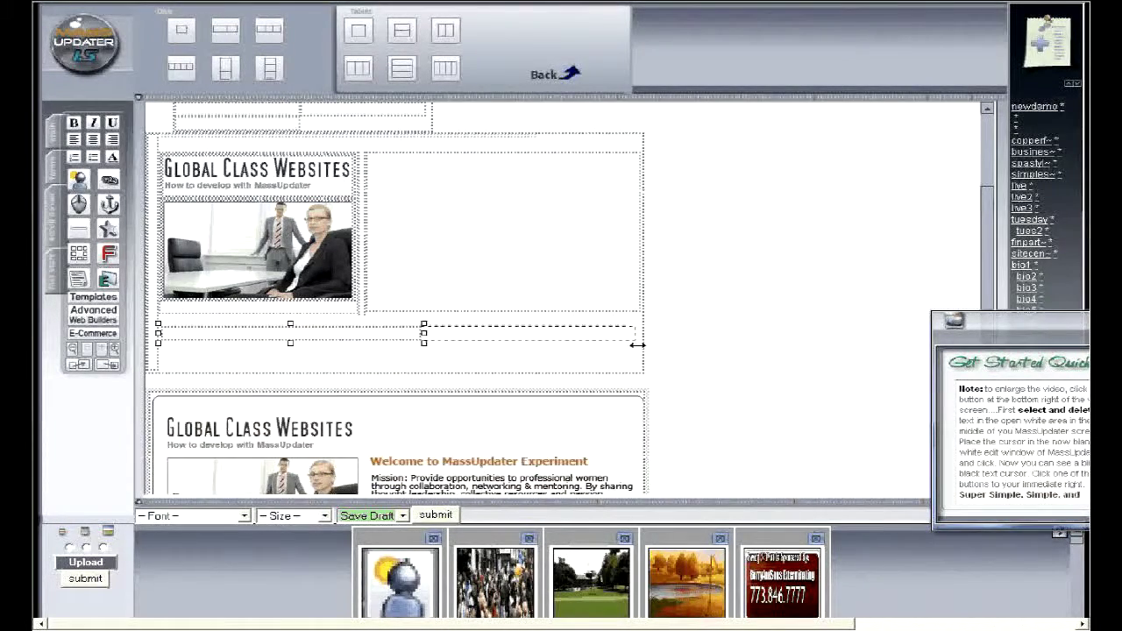
left_click_drag(642, 341, 644, 341)
left_click_drag(399, 372, 398, 369)
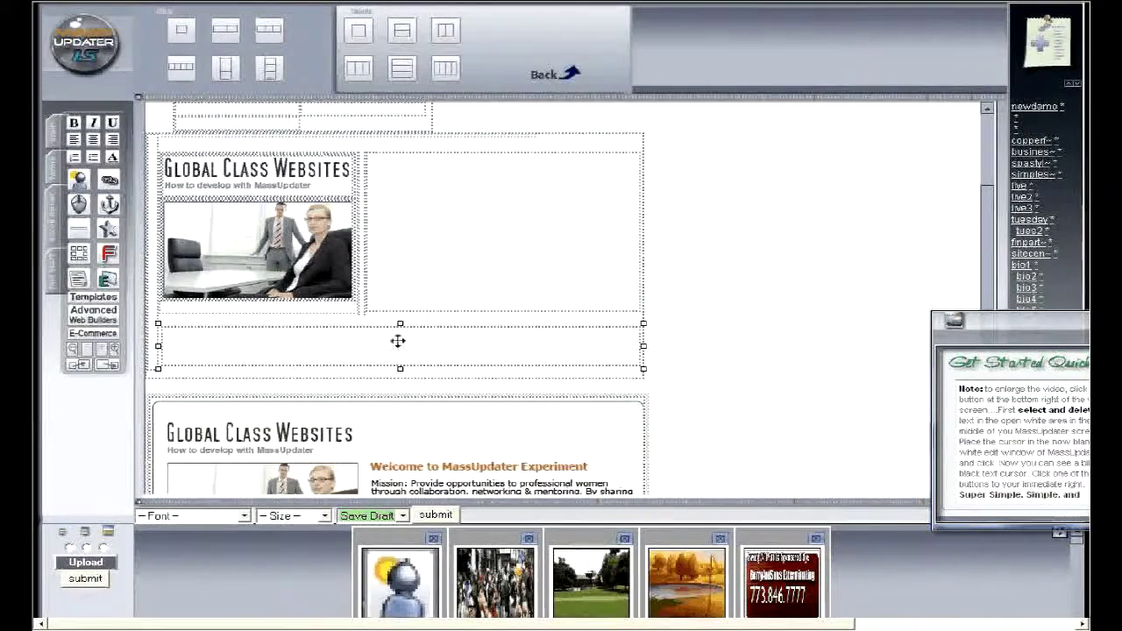
left_click_drag(399, 323, 399, 316)
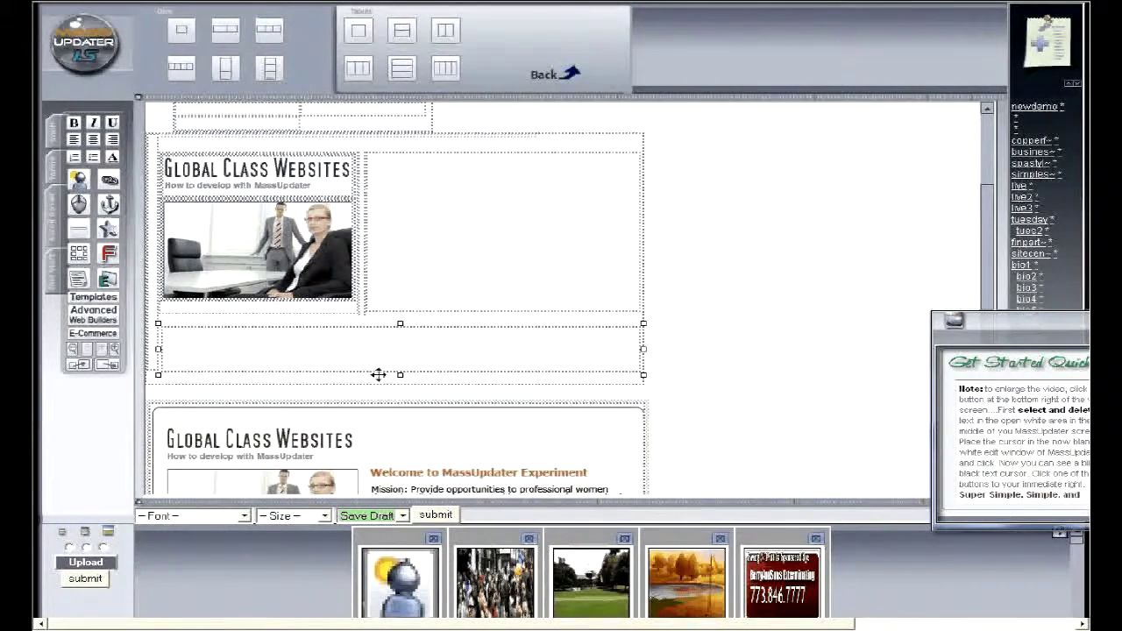
Delete the full-width div beneath the two columns in the main box
left_click(272, 378)
left_click(272, 378)
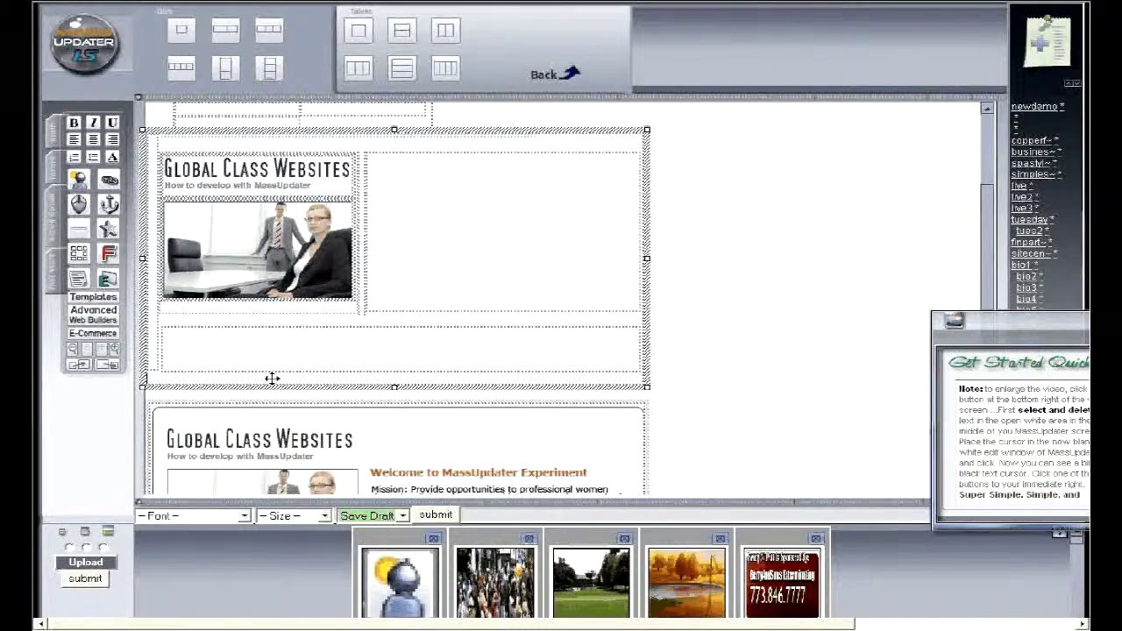
left_click(348, 334)
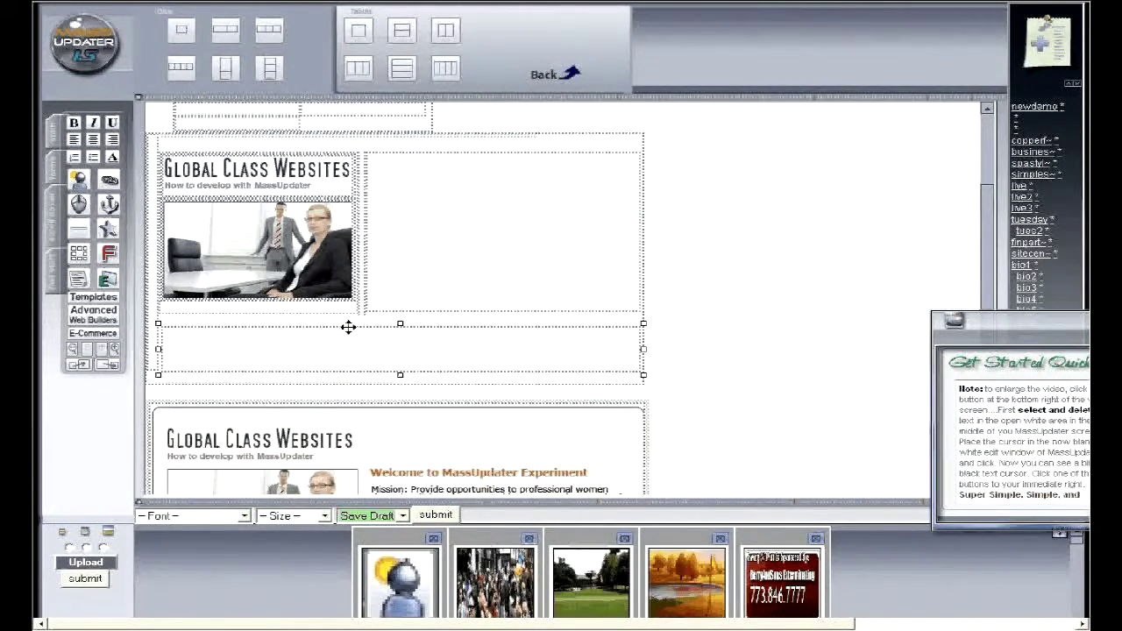
key("Delete")
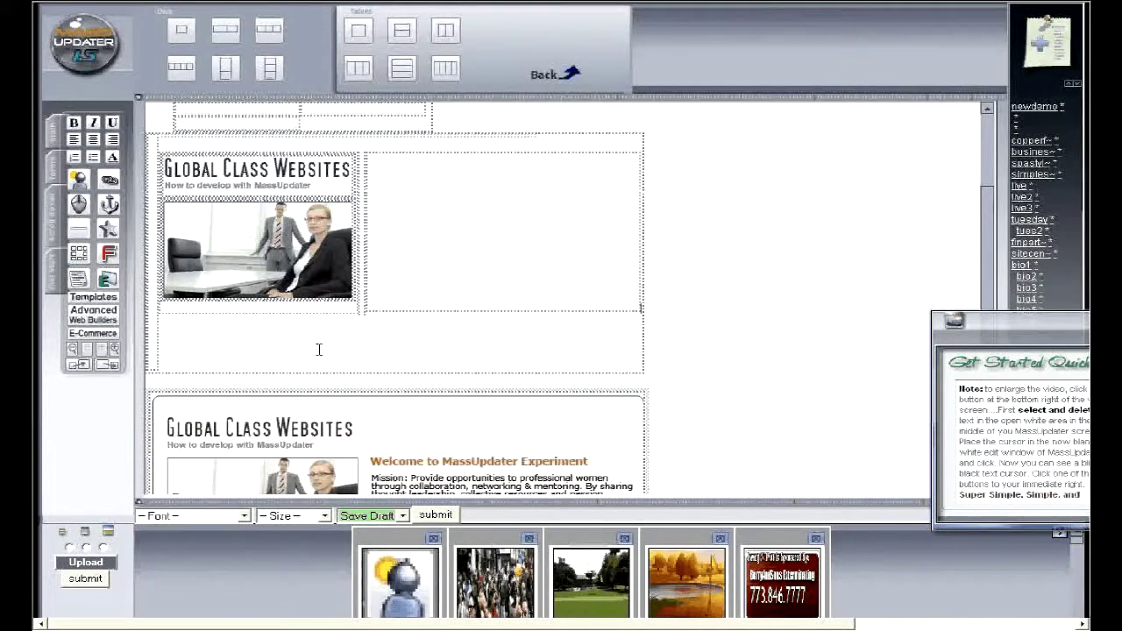
Compare the two-column div layout with the finished Global Class Websites sample box below it
left_click(362, 312)
left_click_drag(362, 305, 362, 309)
left_click(501, 279)
scroll(379, 330, "down", 5)
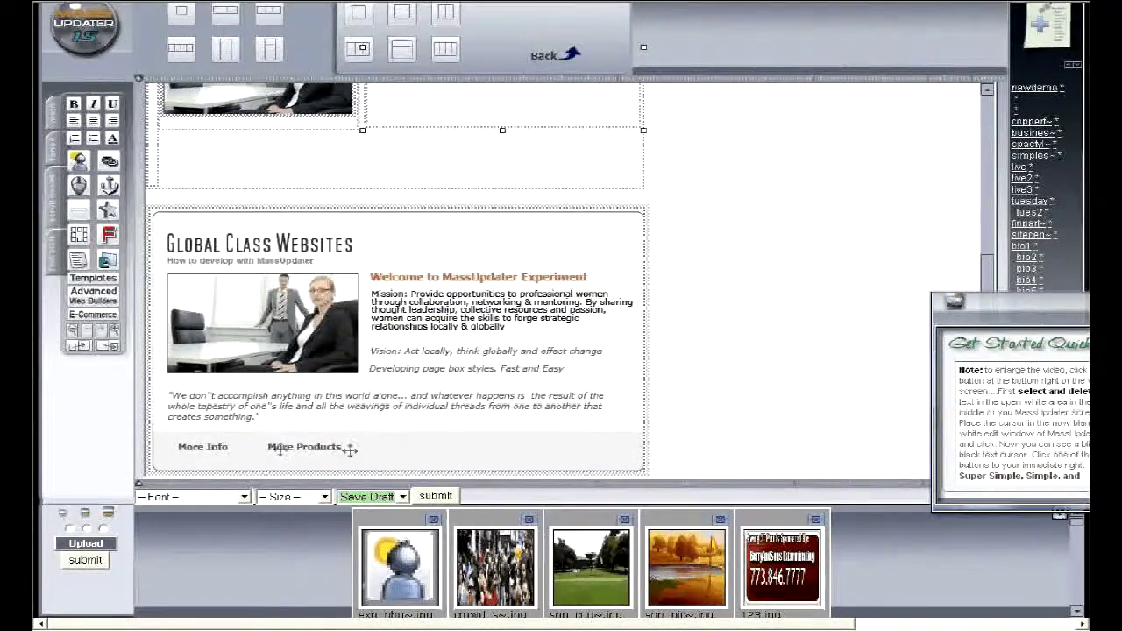
scroll(351, 420, "up", 1)
scroll(350, 420, "up", 4)
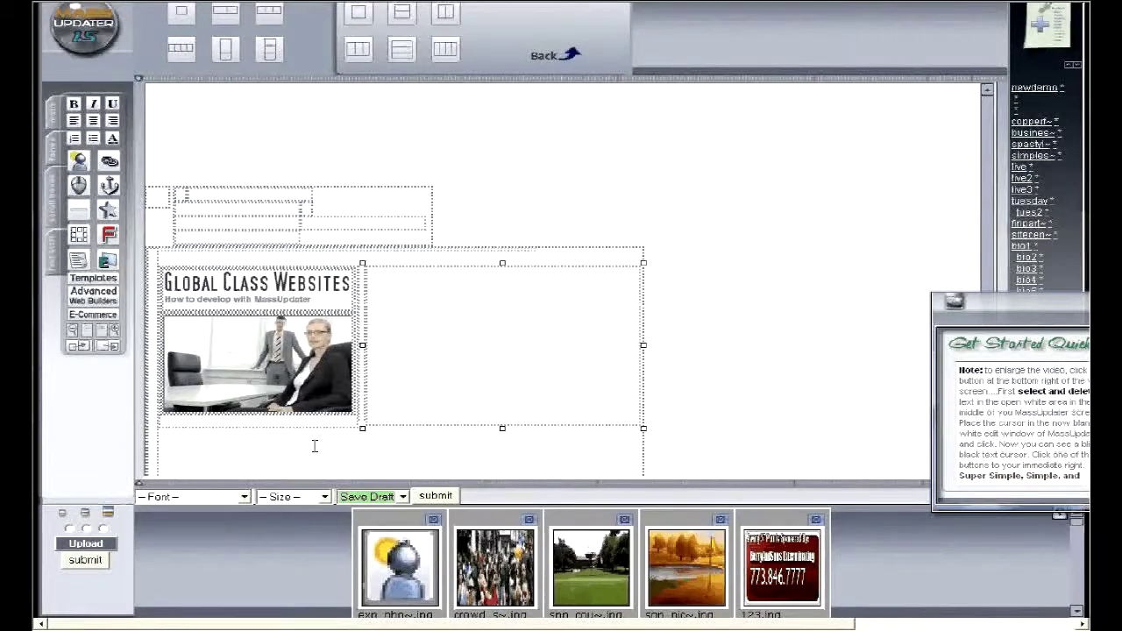
scroll(315, 446, "down", 5)
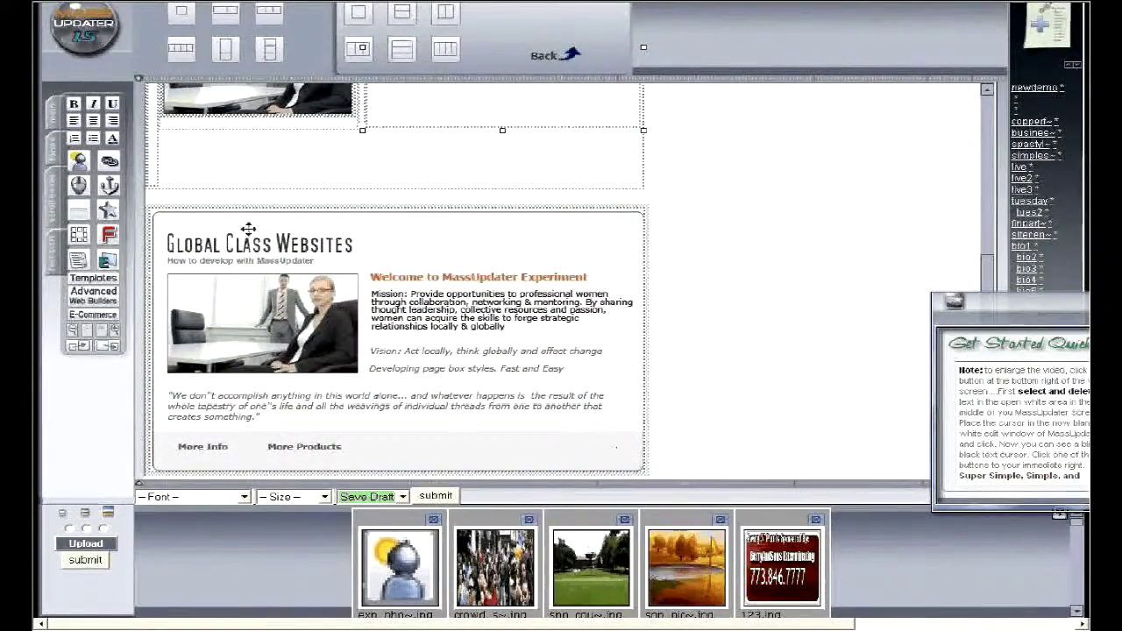
scroll(401, 326, "up", 6)
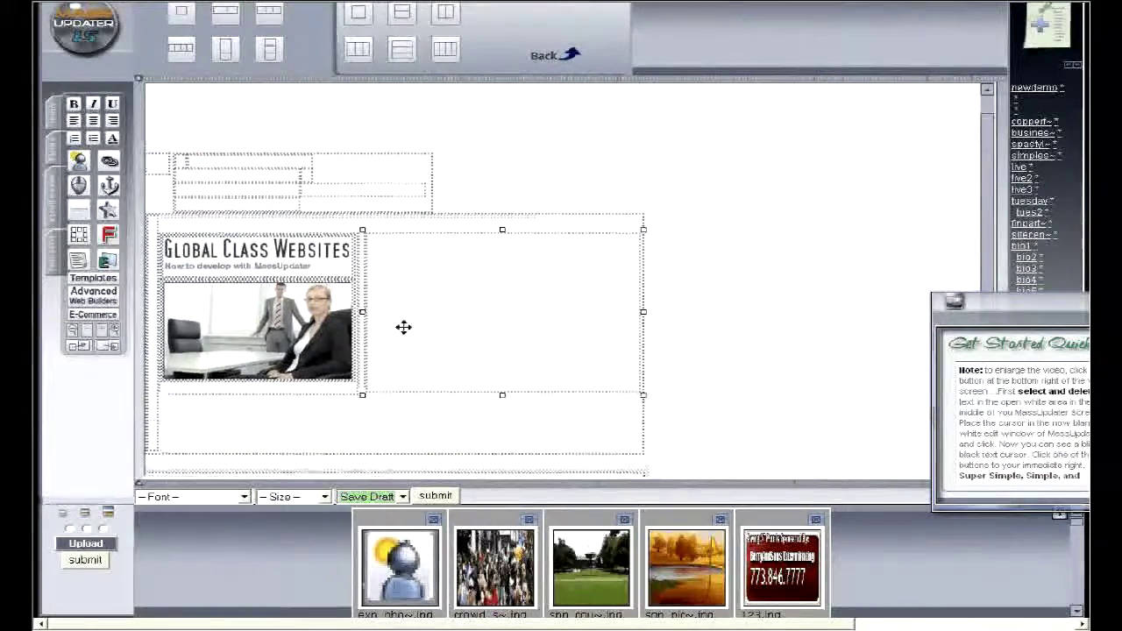
scroll(414, 346, "down", 1)
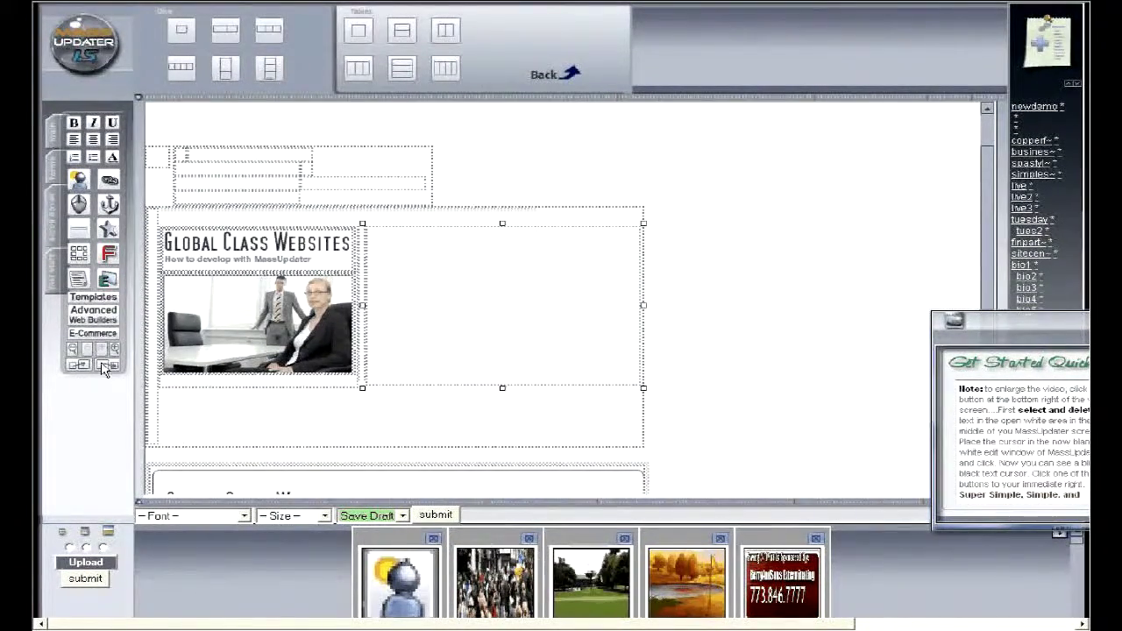
Insert the empty white box image box_whi~.jpg from the Standard Photos "Divs Around Anything" library beneath the two-column div layout
left_click(94, 316)
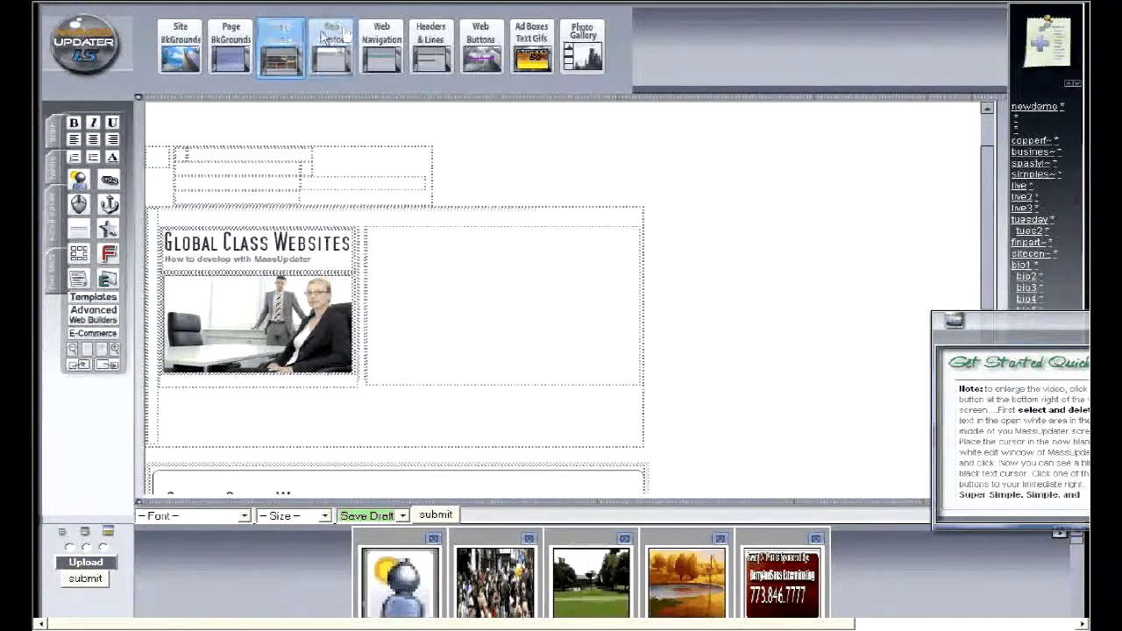
left_click(342, 35)
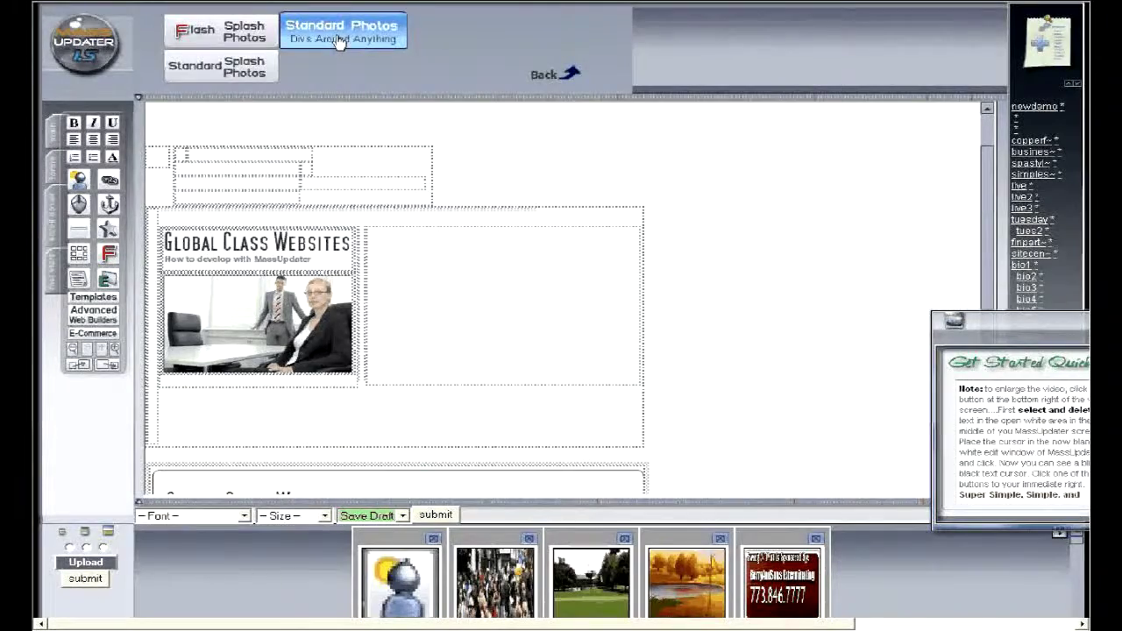
left_click(340, 42)
scroll(653, 63, "down", 10)
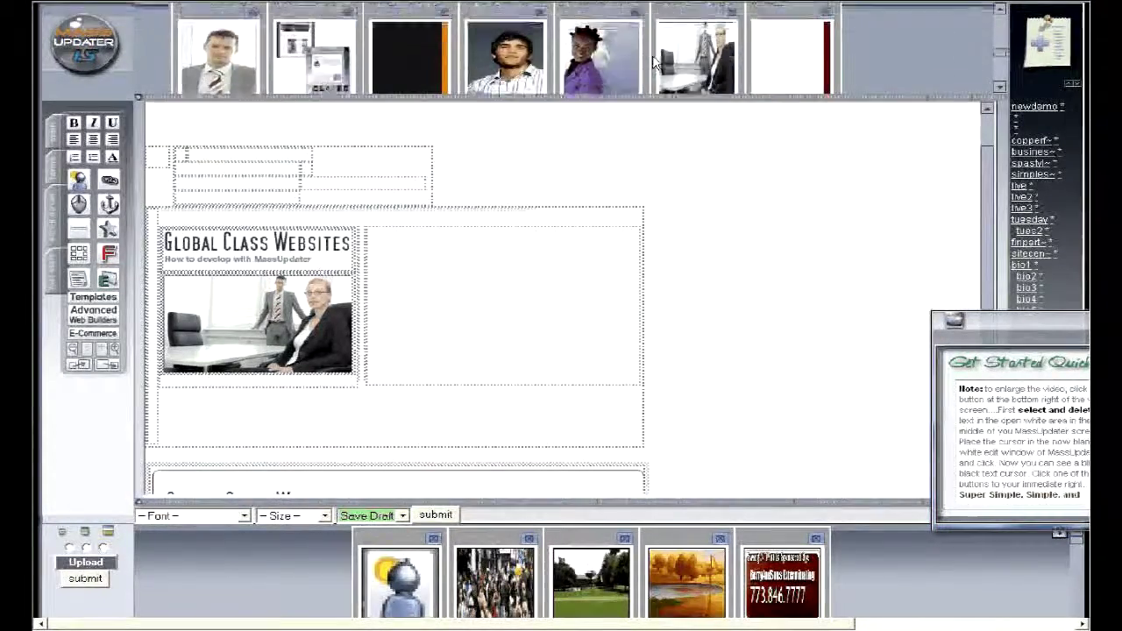
scroll(653, 63, "down", 5)
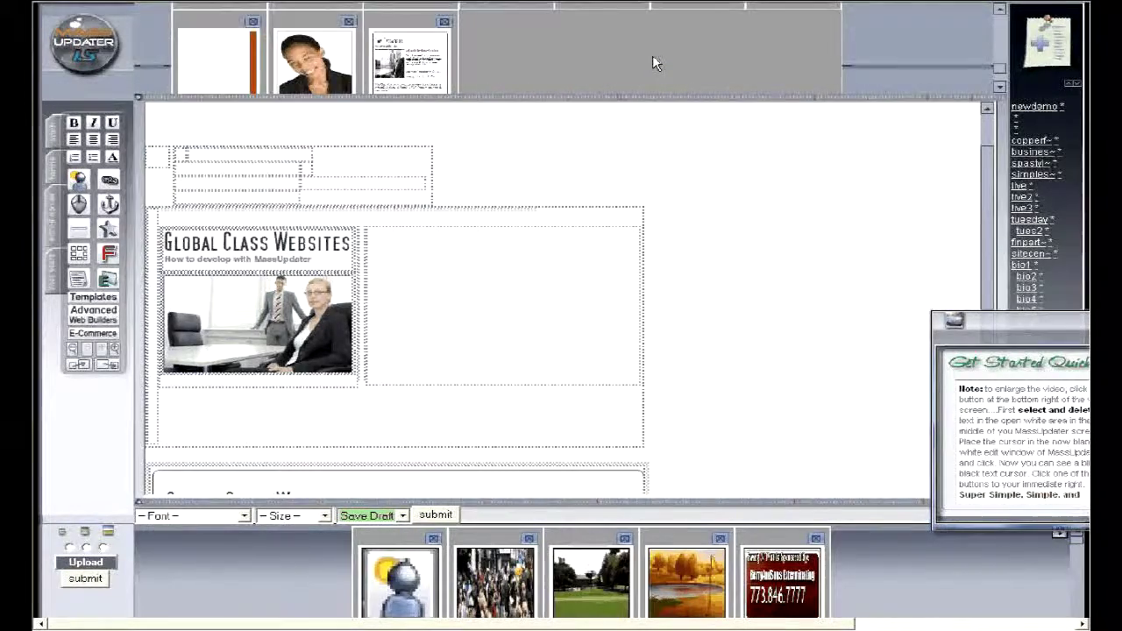
scroll(653, 63, "up", 5)
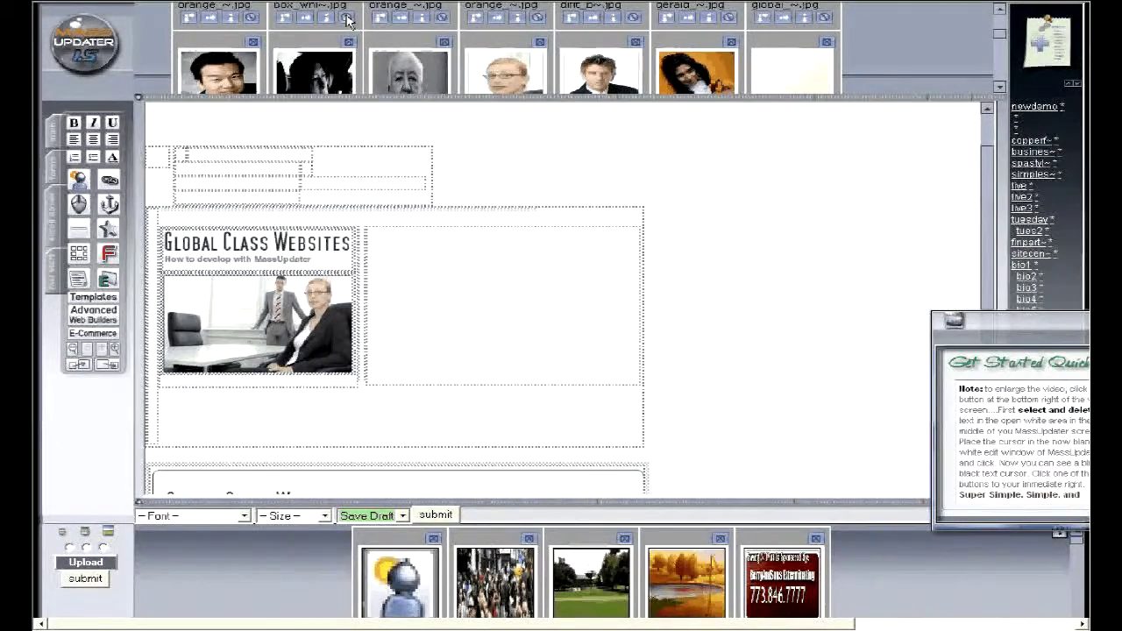
Narrow the empty right column of the div layout, then narrow the main outer div to match
scroll(590, 376, "down", 6)
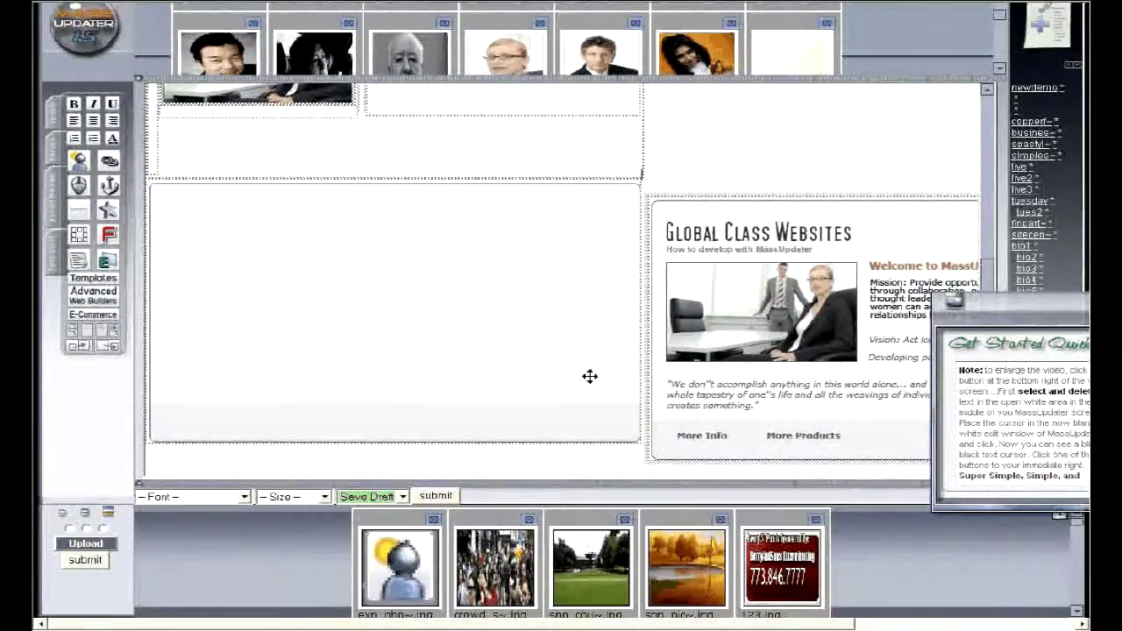
scroll(589, 376, "up", 3)
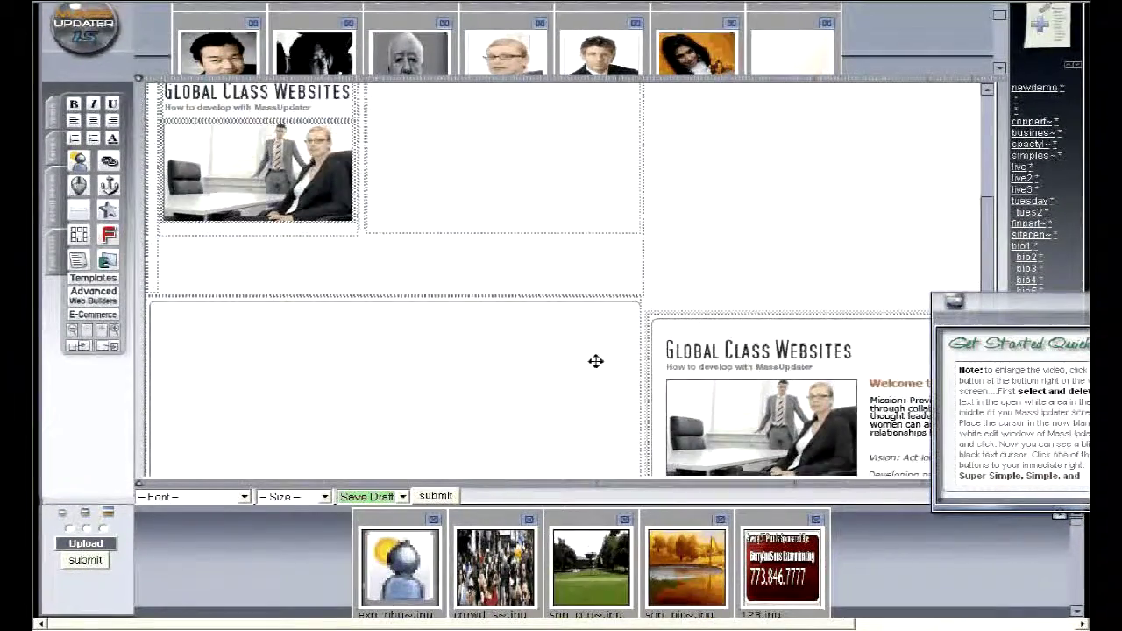
left_click(631, 219)
left_click_drag(620, 156, 619, 156)
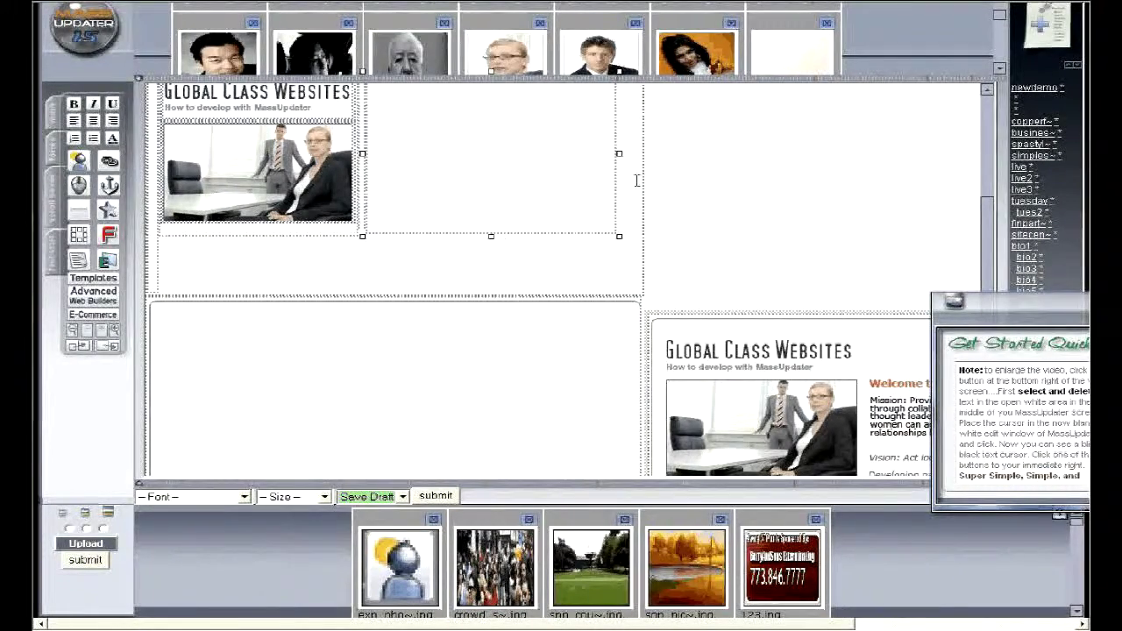
left_click(647, 177)
left_click_drag(649, 175, 624, 176)
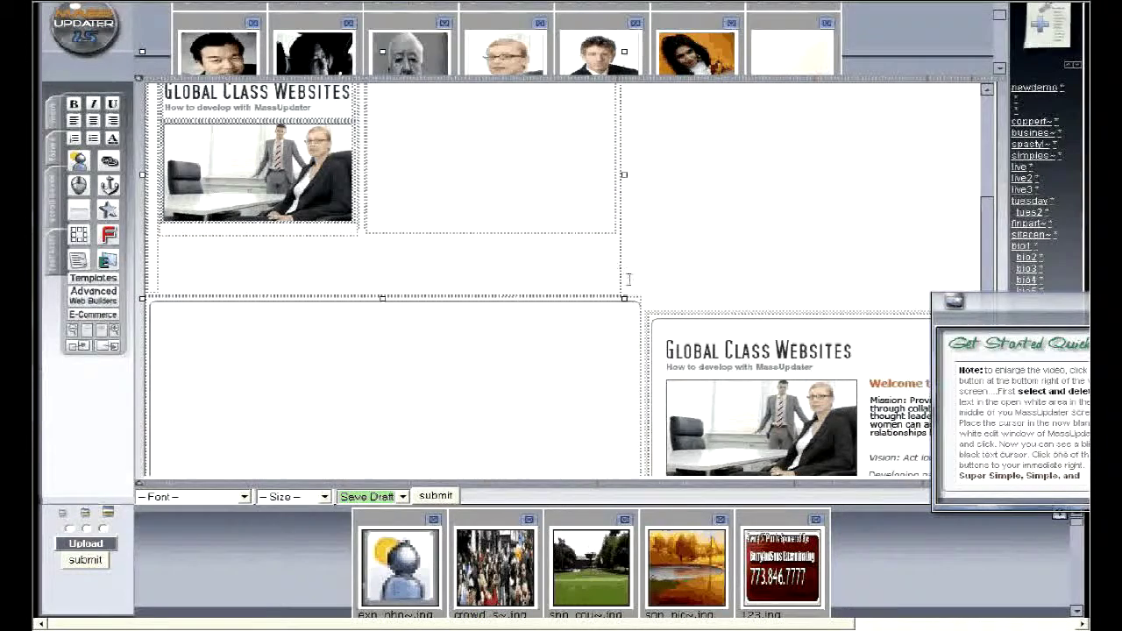
Move the main outer div onto the empty white box image and stretch its height and width to fit the box
left_click_drag(620, 262, 544, 338)
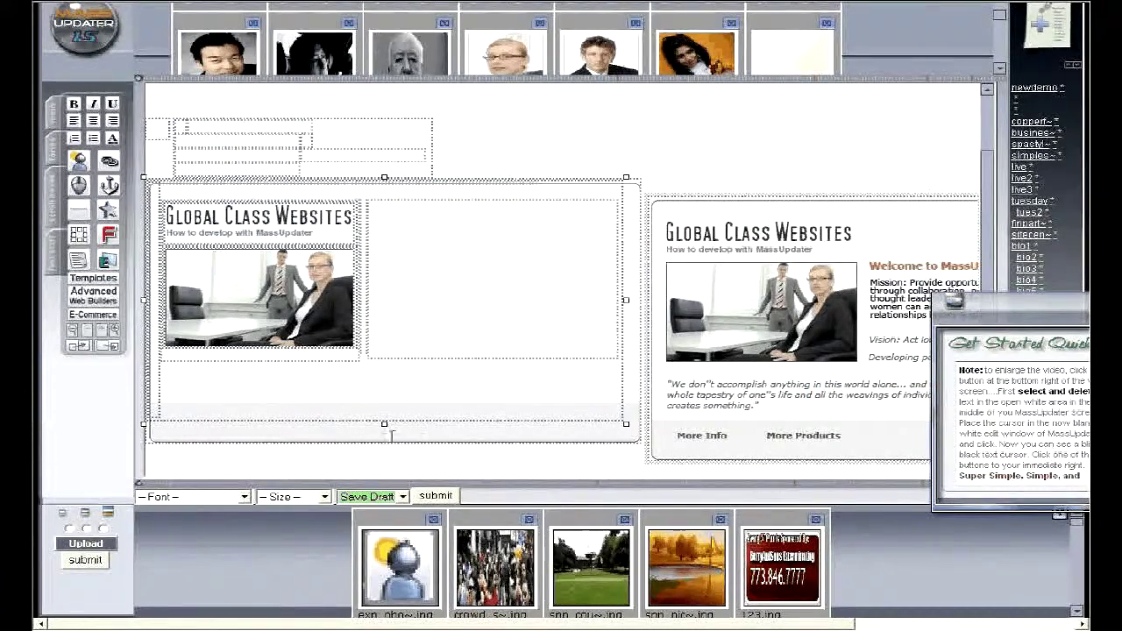
left_click_drag(386, 423, 384, 443)
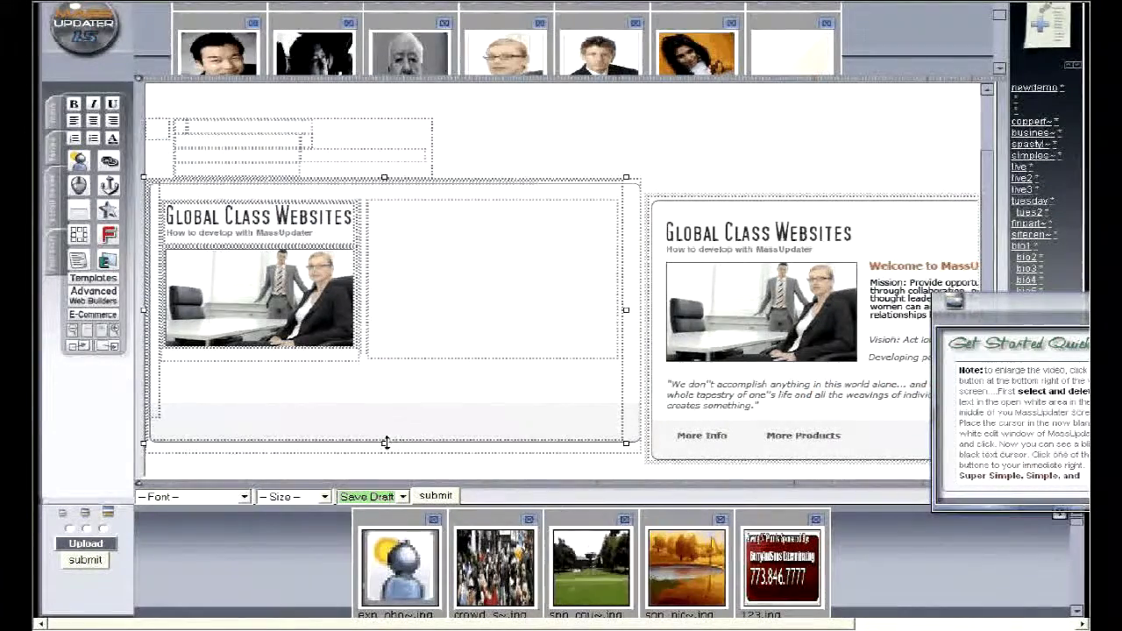
left_click_drag(384, 444, 383, 437)
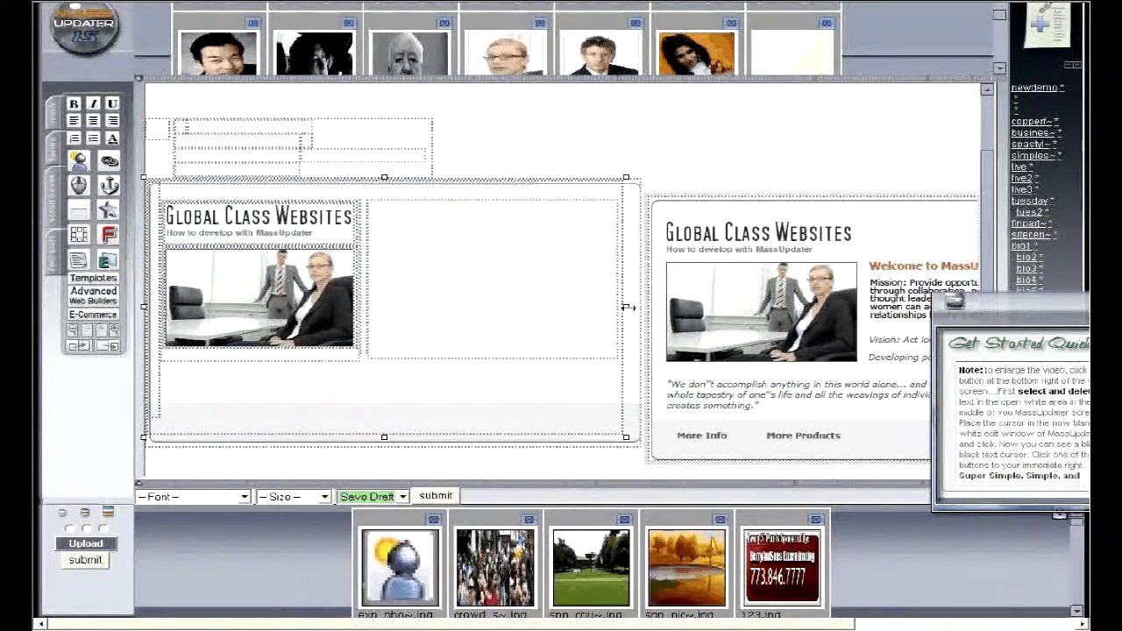
left_click_drag(629, 306, 645, 301)
Widen the empty right column to near the box's edge and lengthen the narrow spacer div beside the photo column
left_click(580, 325)
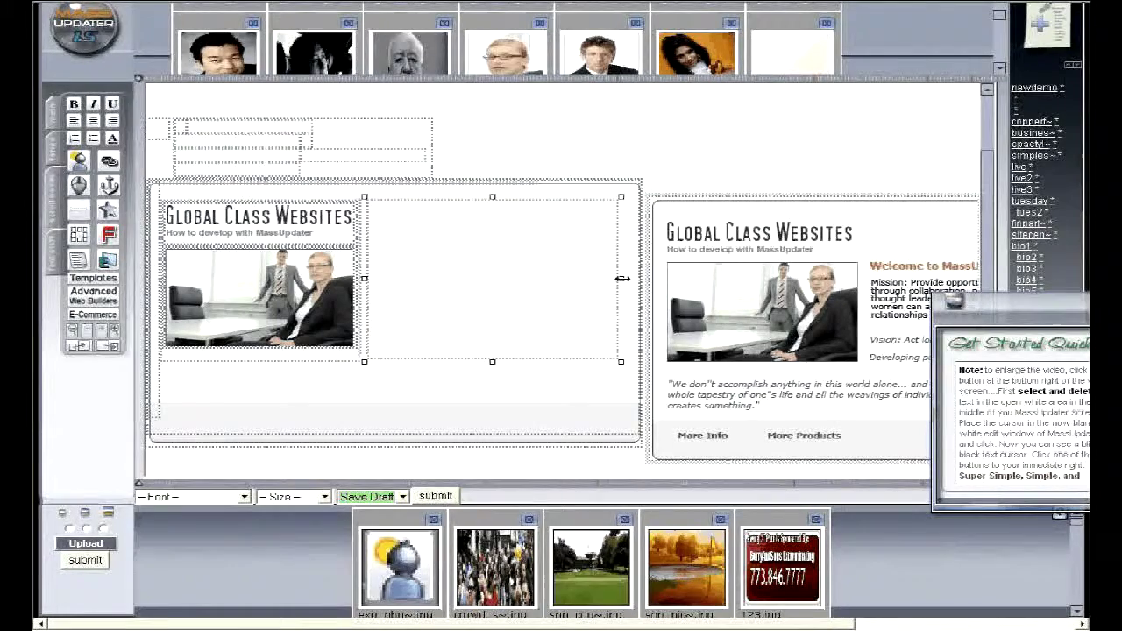
left_click_drag(636, 277, 637, 279)
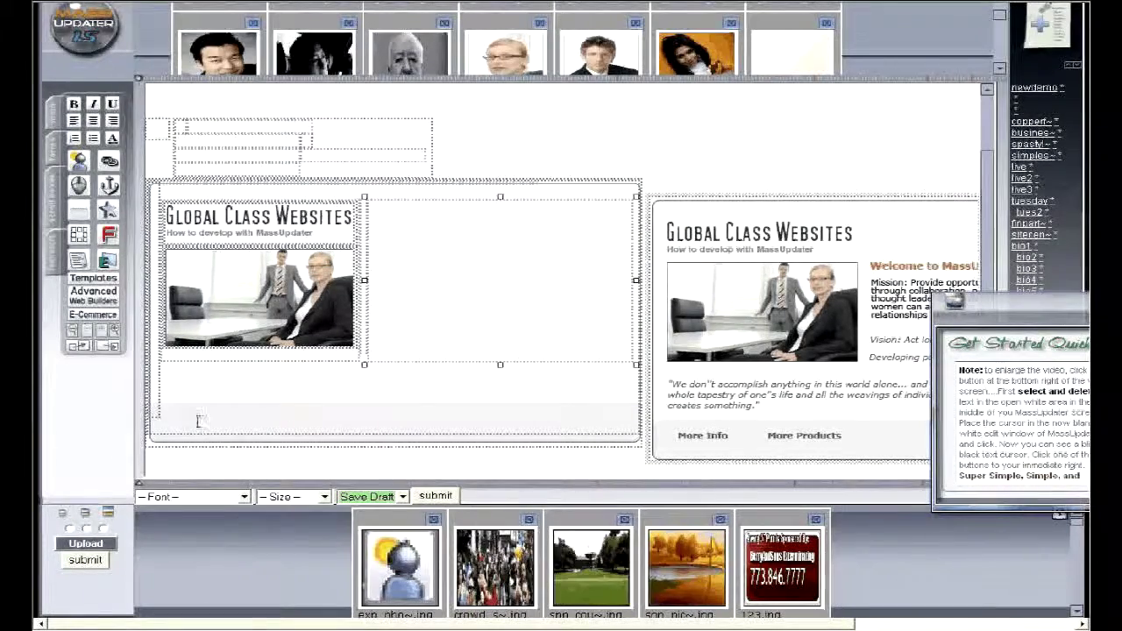
left_click(154, 423)
left_click_drag(155, 422, 156, 436)
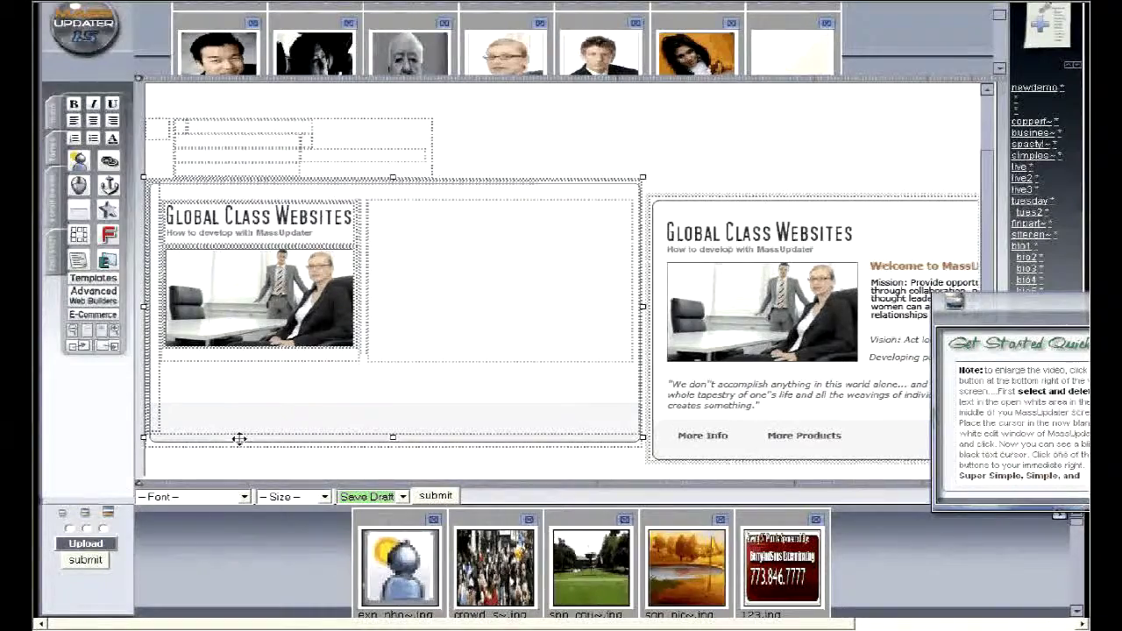